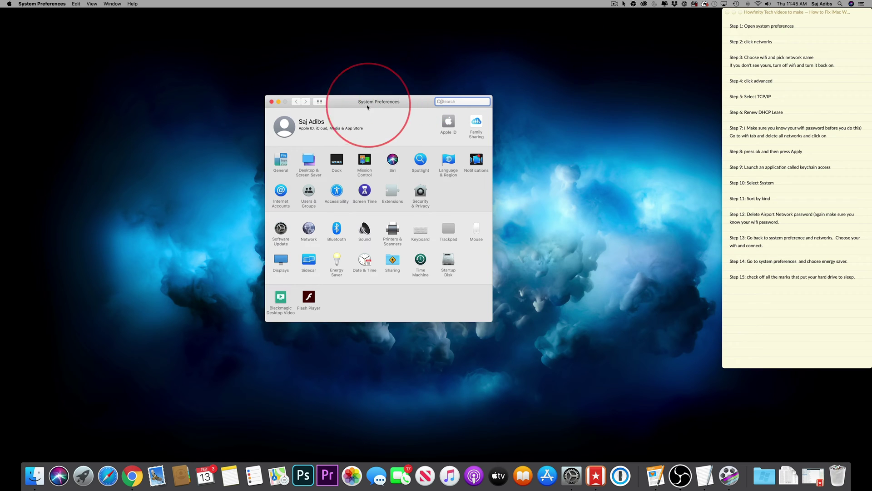
Step: Dismiss the Spotlight search and return to the System Preferences main pane
left_click_drag(361, 105, 366, 102)
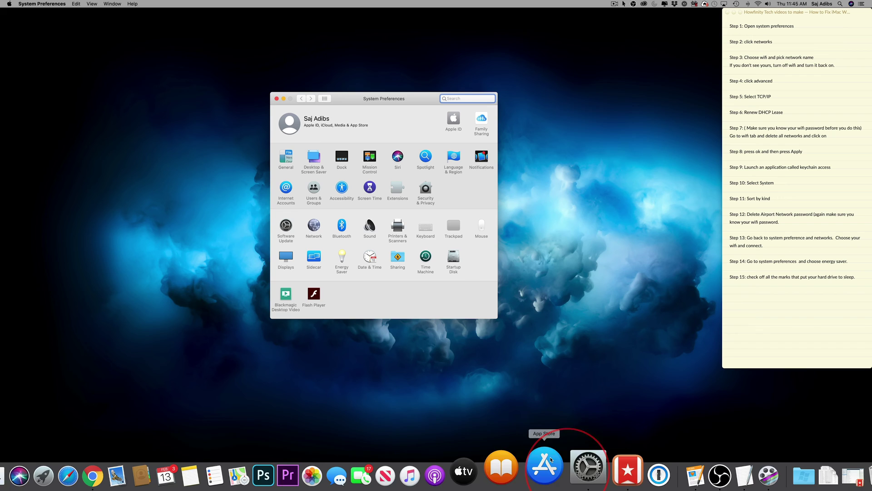
left_click(840, 3)
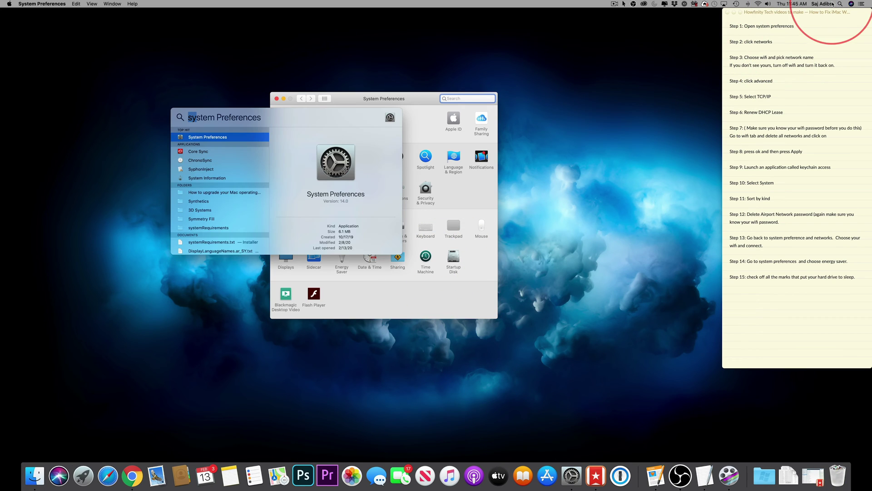
left_click(841, 4)
left_click(840, 4)
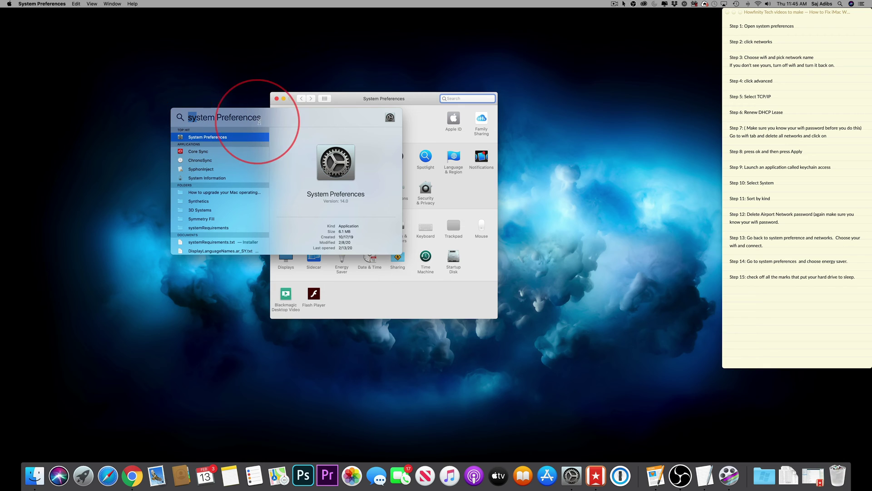
key("Return")
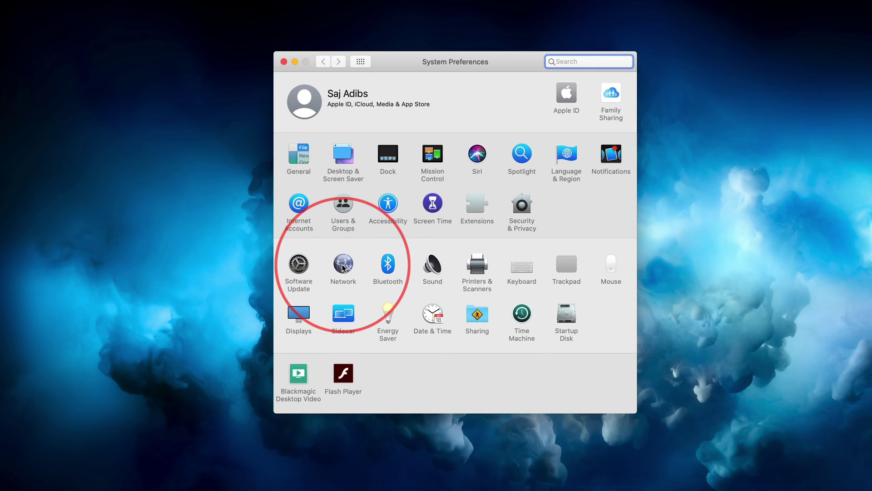
Step: In Network, select Wi-Fi, keep ATTWjnNABA as the network, and toggle Wi-Fi off and on
left_click(343, 268)
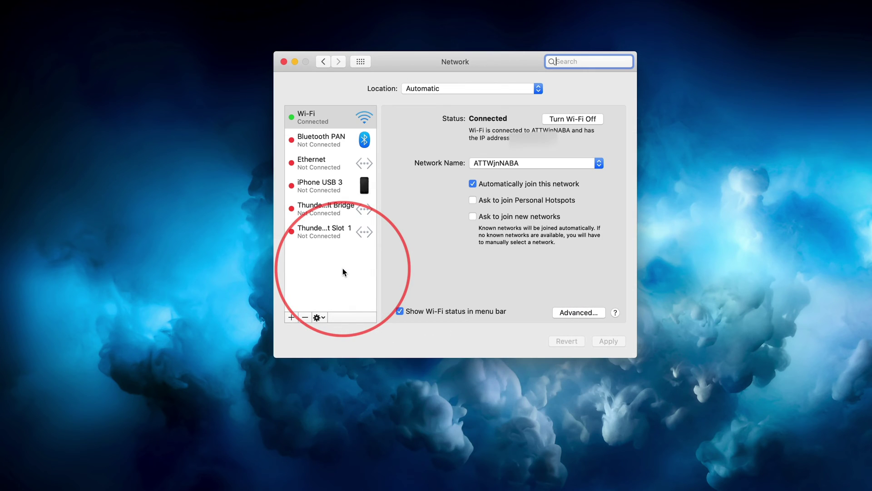
left_click(309, 117)
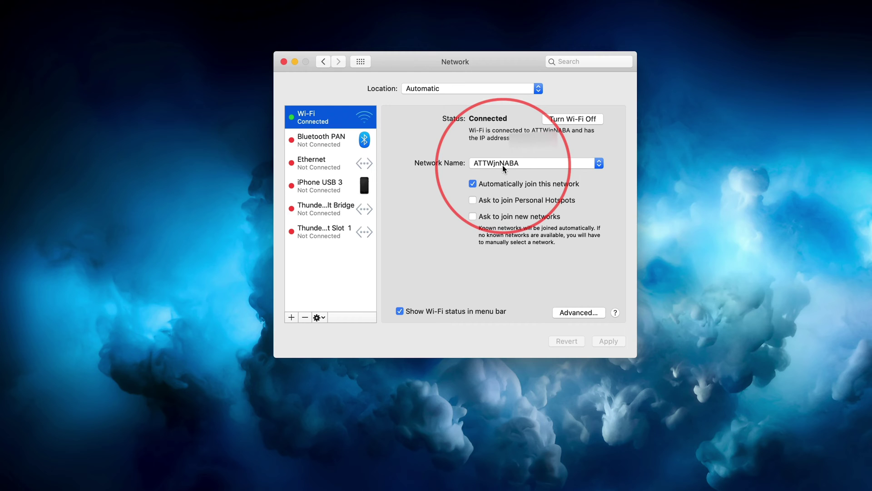
left_click(490, 164)
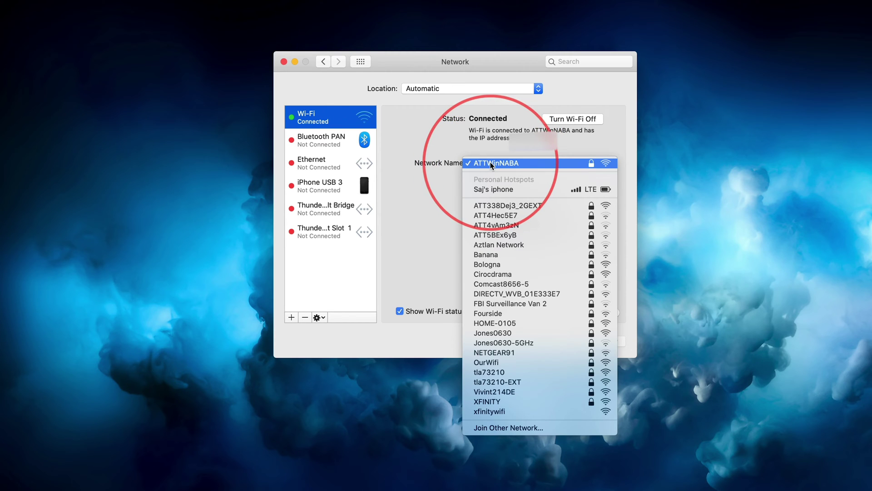
left_click(491, 164)
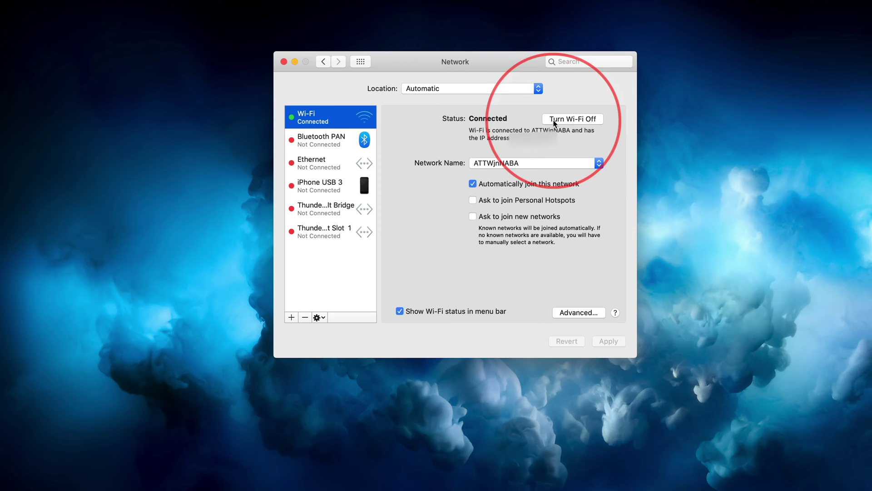
left_click(574, 120)
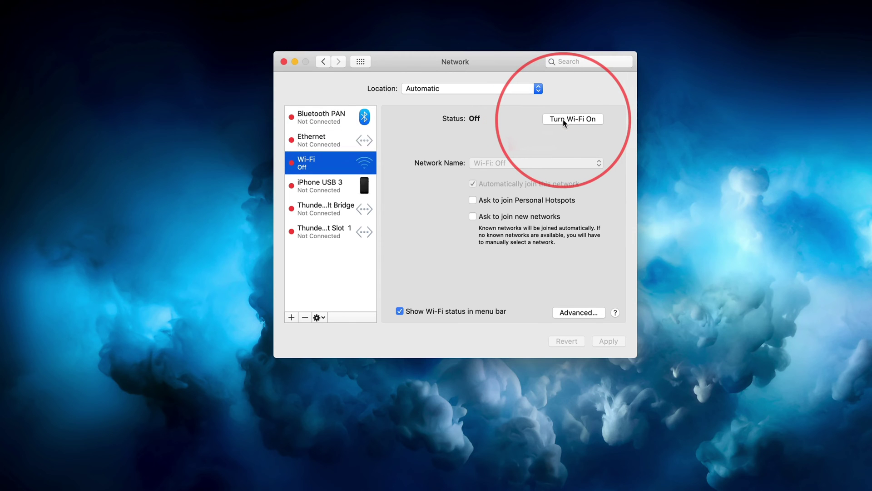
left_click(563, 120)
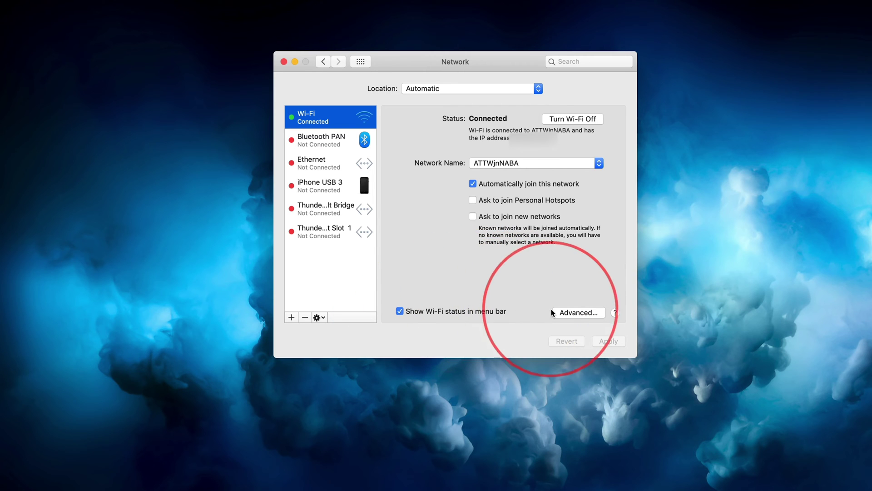
Step: Renew the Wi-Fi DHCP lease under Advanced TCP/IP, then return to the Preferred Networks list
left_click(582, 314)
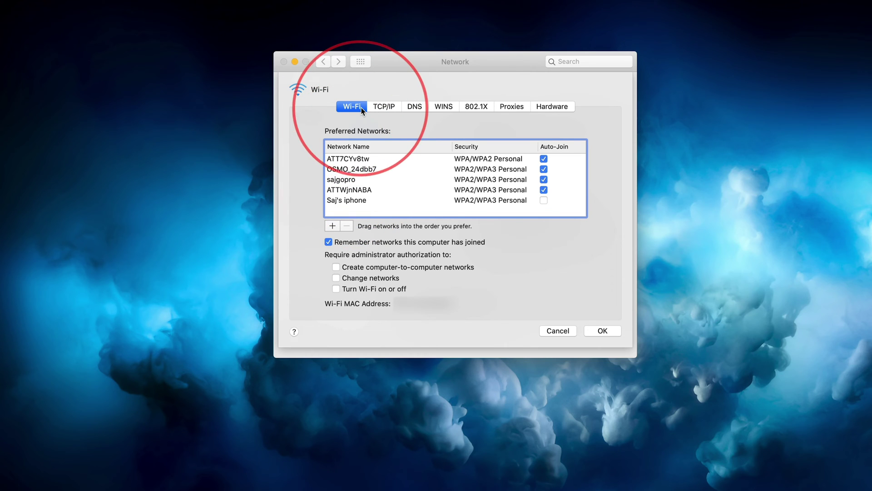
left_click(384, 108)
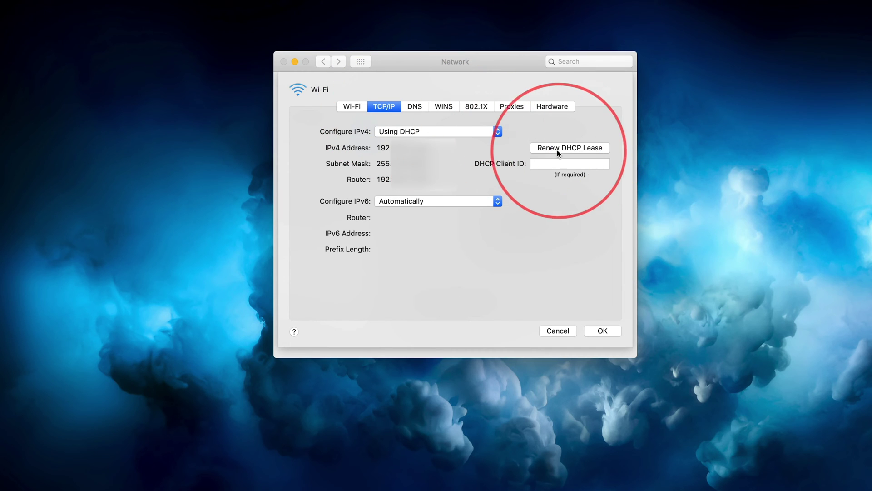
left_click(581, 148)
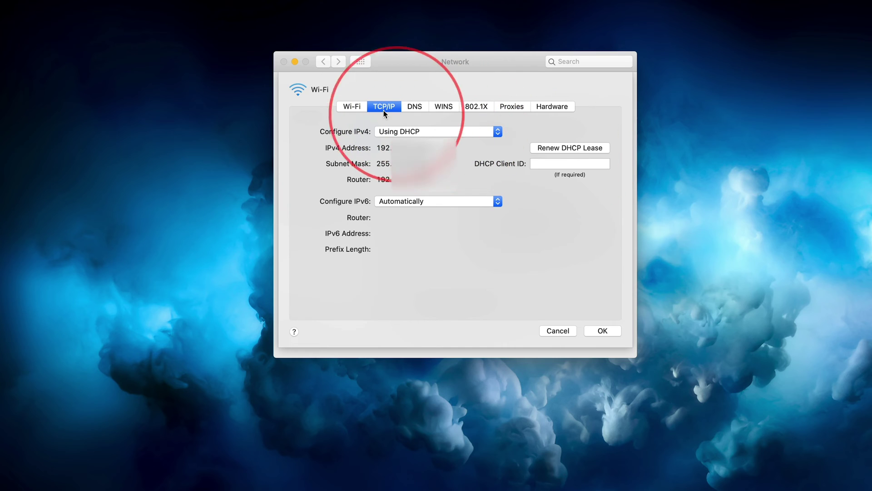
left_click(349, 108)
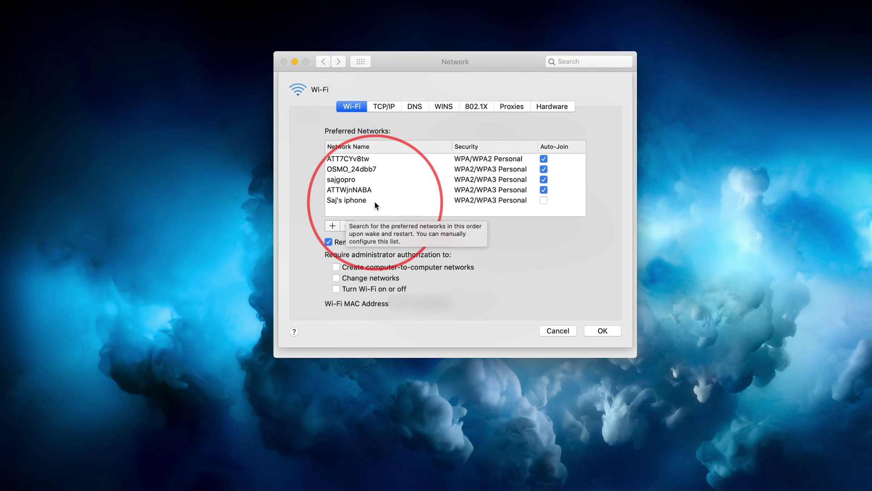
Step: Remove all five saved networks from Preferred Networks and save the advanced Wi-Fi settings
left_click(348, 159)
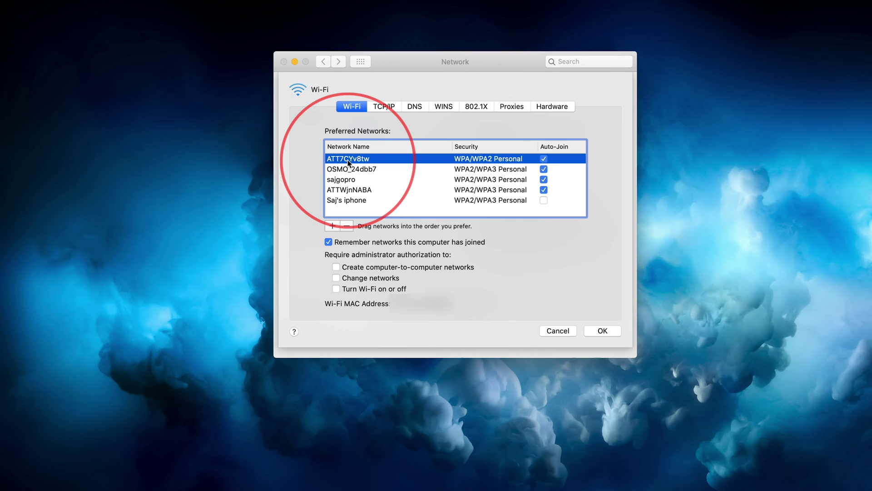
left_click(351, 201, "shift")
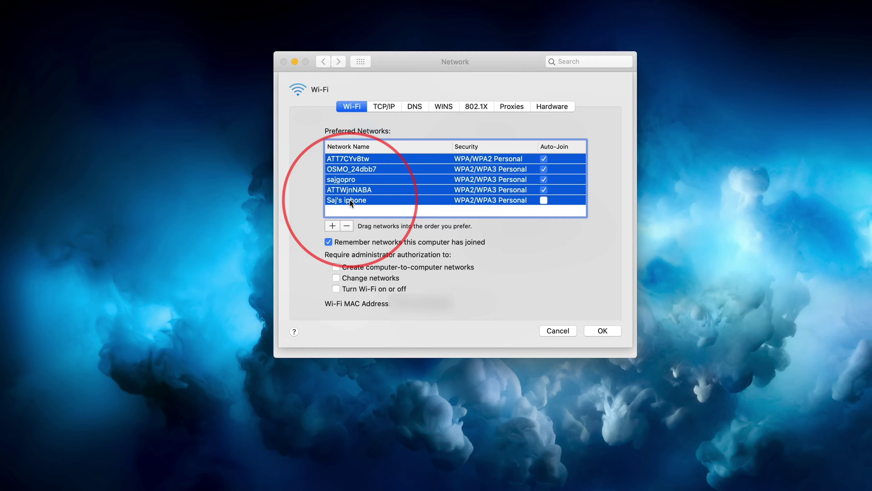
left_click(347, 225)
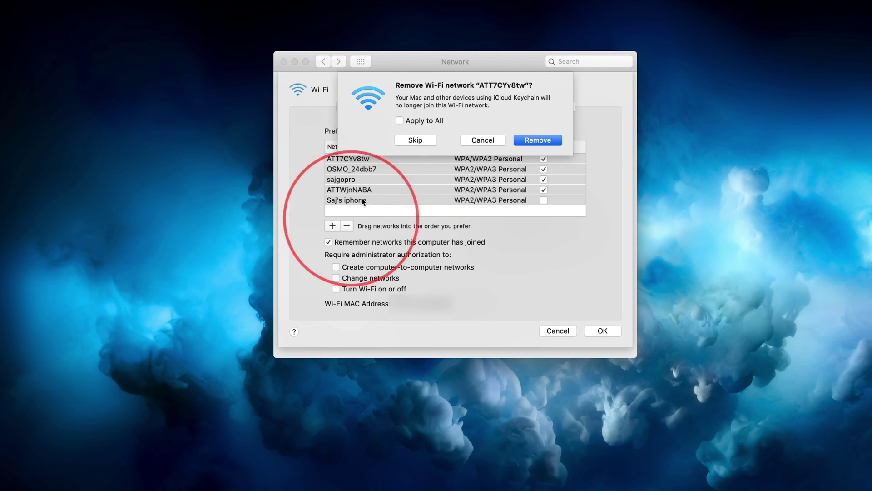
left_click(399, 121)
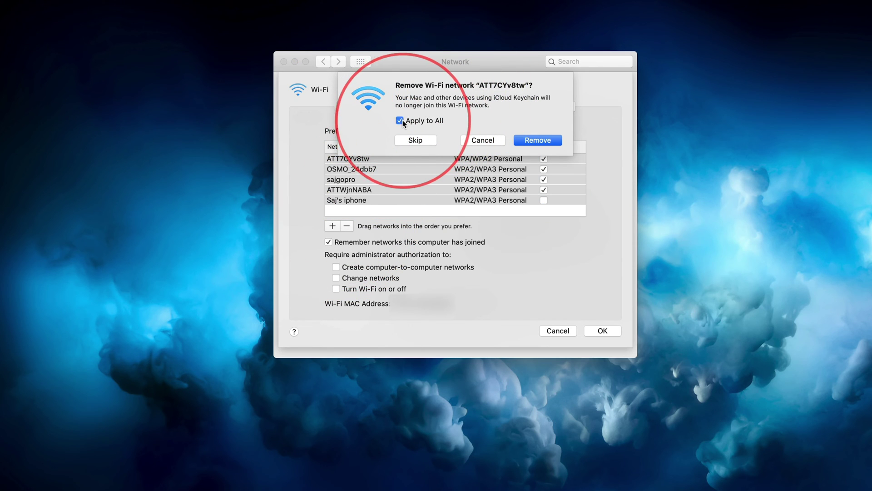
left_click(539, 140)
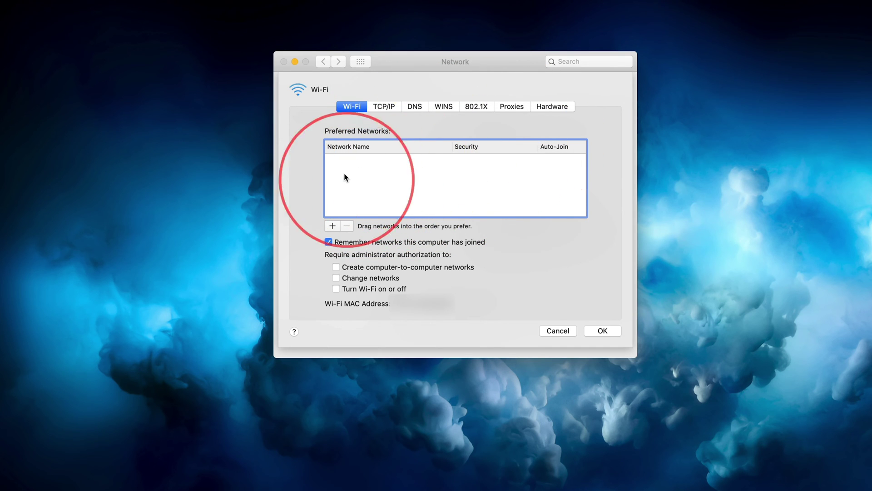
mouse_move(381, 172)
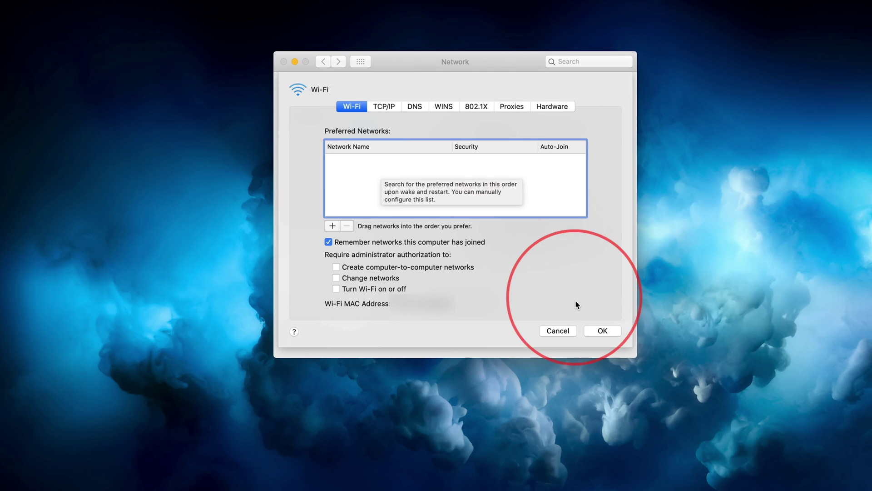
left_click(599, 331)
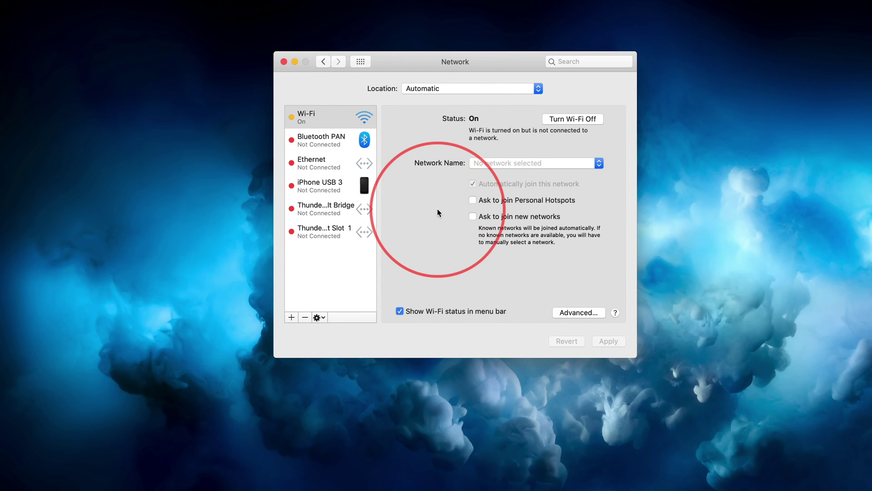
key("super+space")
type("sy")
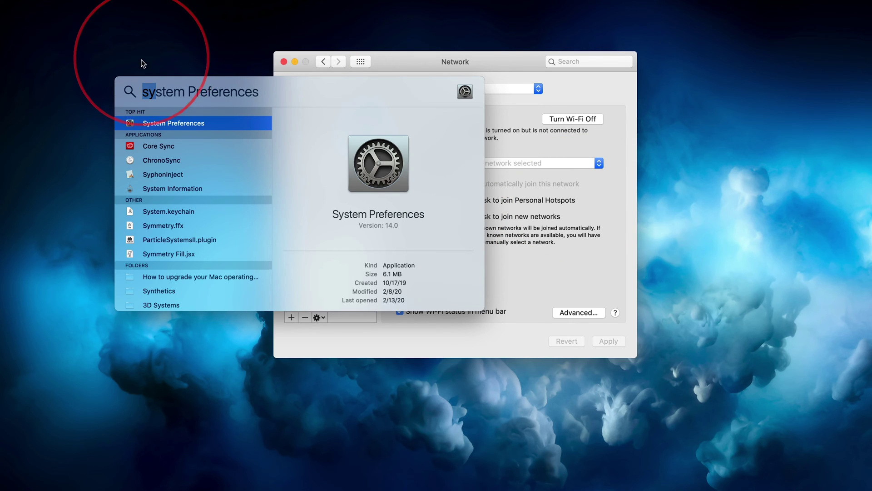
key("BackSpace")
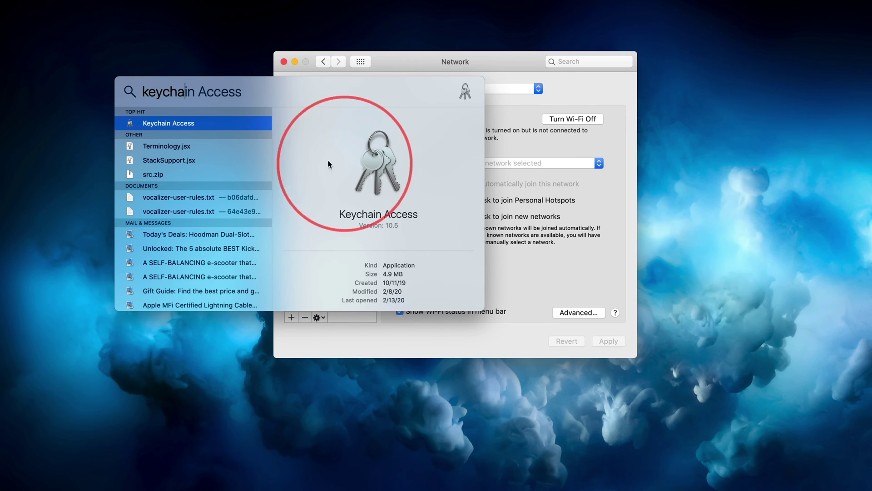
double_click(165, 124)
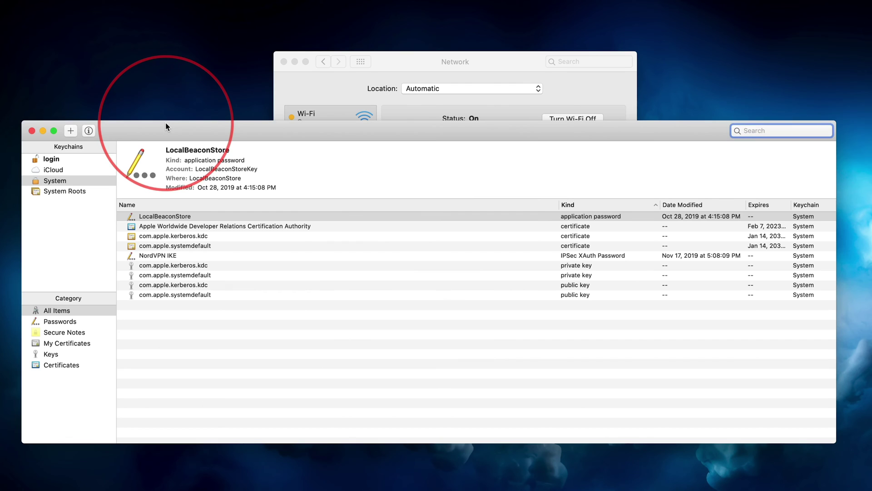
left_click(53, 180)
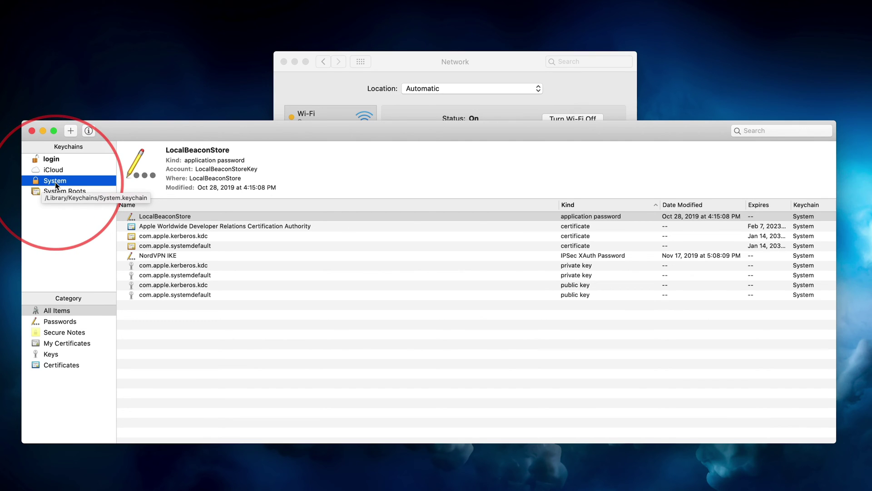
left_click(585, 204)
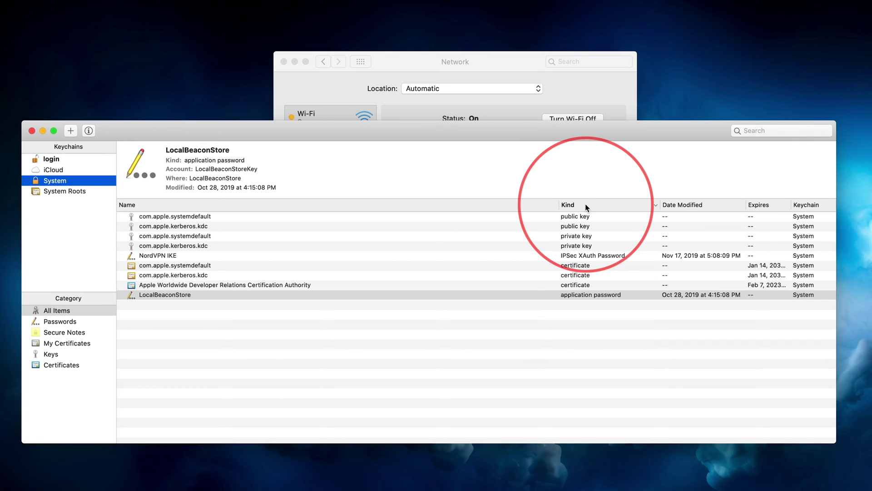
left_click(585, 203)
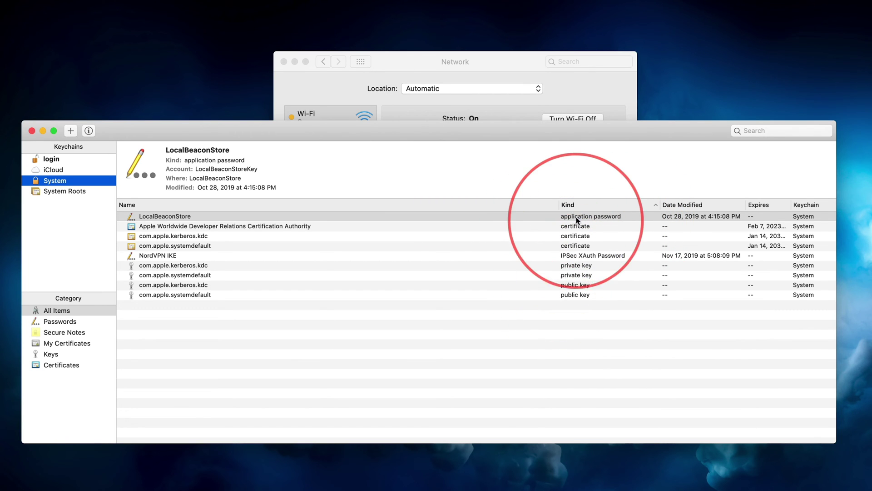
left_click(593, 217)
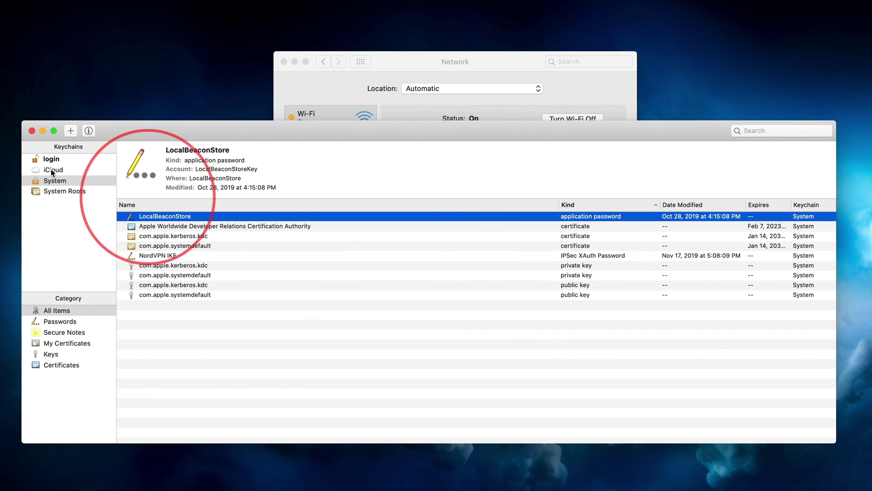
Step: Close Keychain Access and return via Show All to Network with Wi-Fi selected
left_click(31, 131)
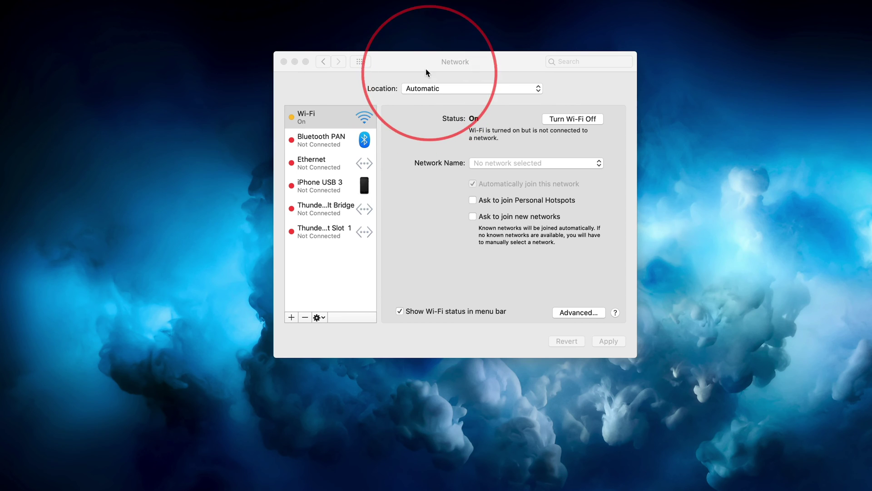
left_click_drag(421, 69, 405, 74)
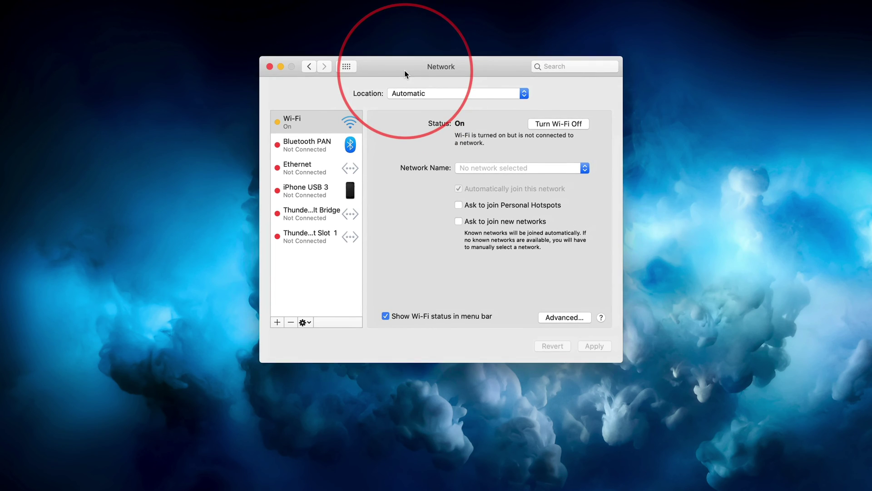
left_click(309, 67)
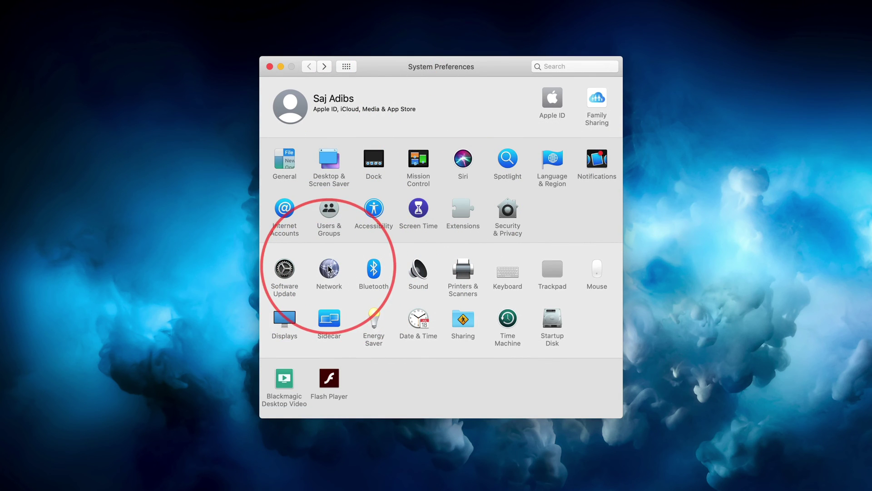
left_click(328, 272)
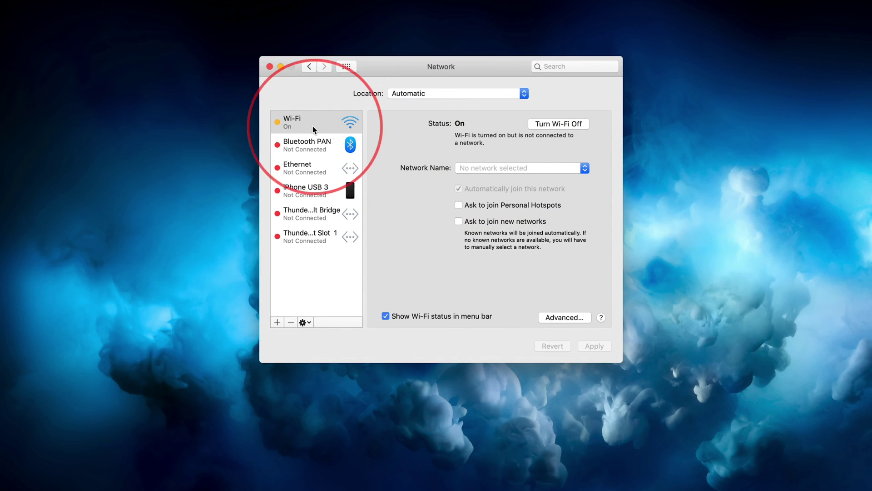
left_click(300, 126)
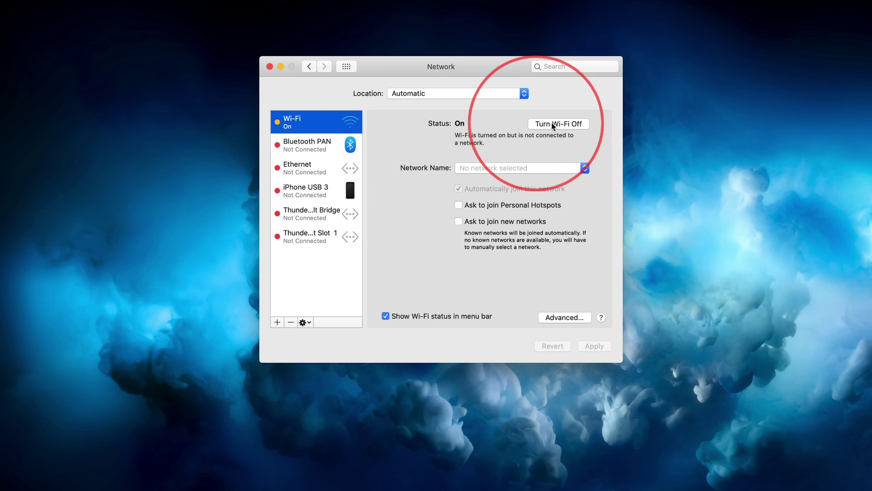
Step: Join the ATTWjnNABA network by pasting its Wi-Fi password
left_click(493, 169)
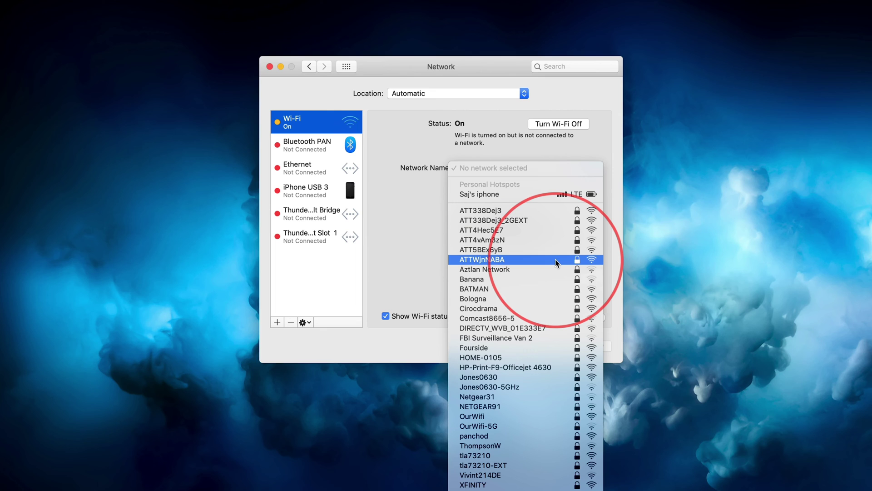
left_click(474, 260)
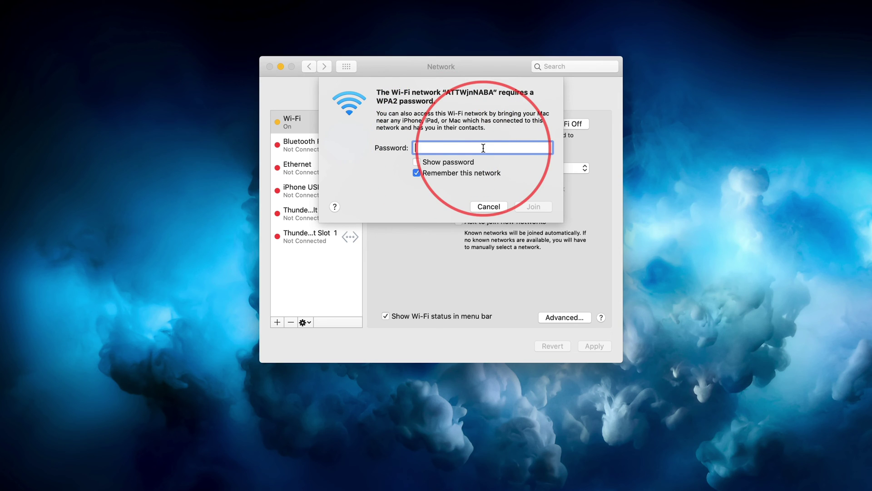
key("super+v")
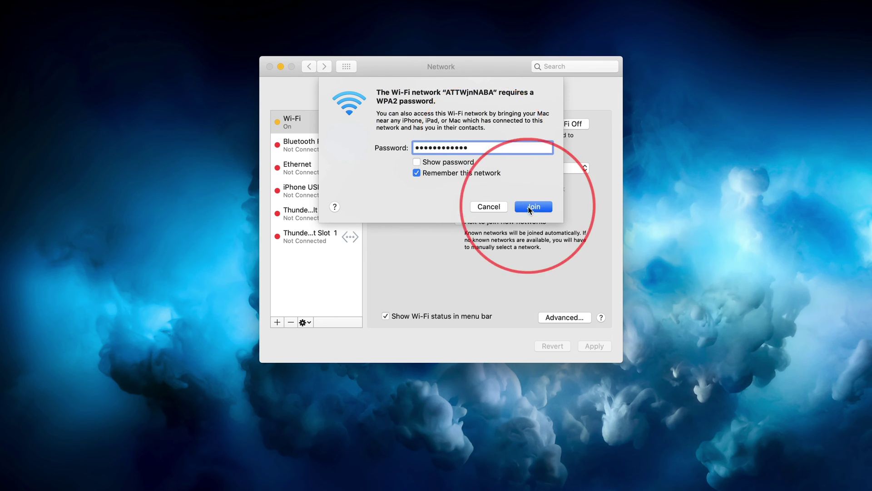
left_click(530, 207)
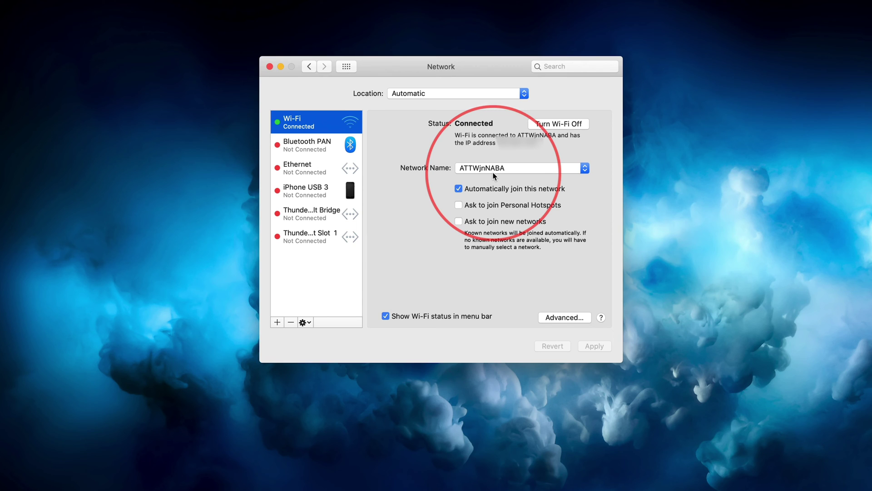
Step: In Energy Saver, set display sleep to Never with sleep prevented, then return to Network
left_click(309, 67)
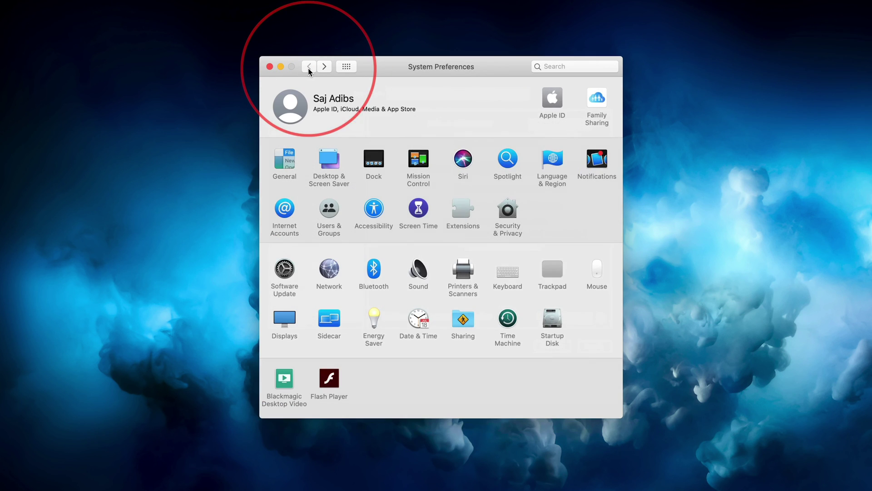
left_click(373, 320)
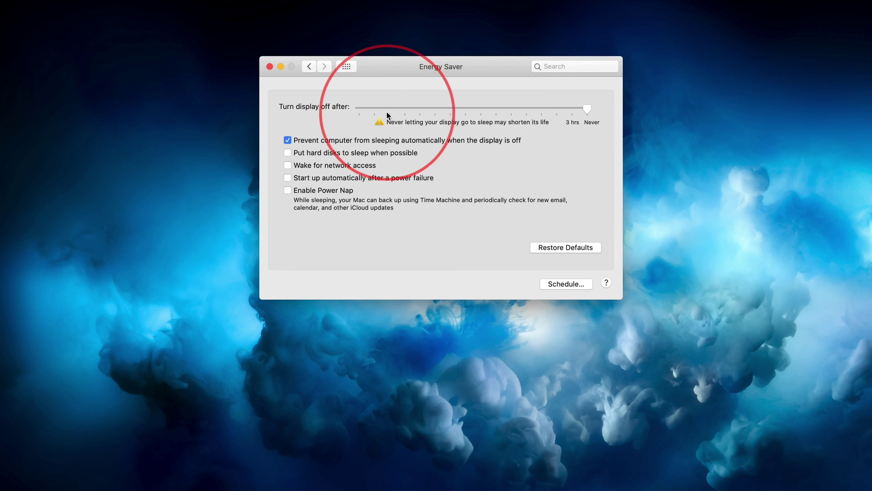
left_click(268, 67)
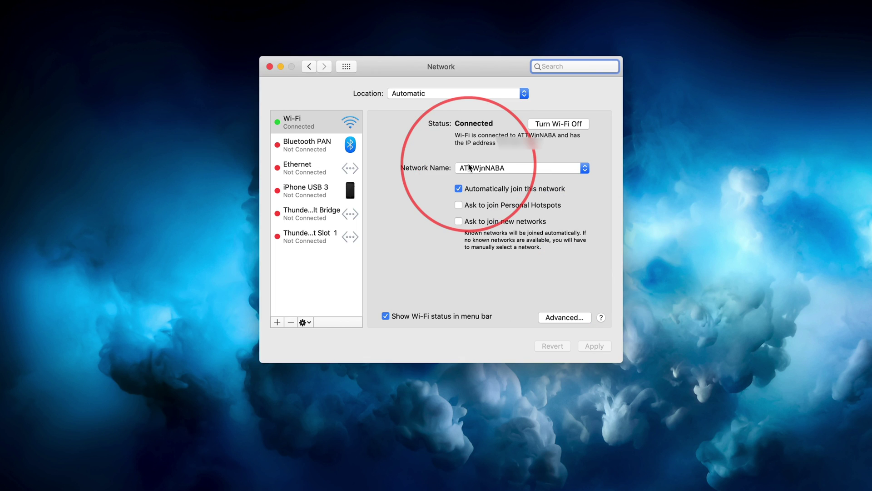